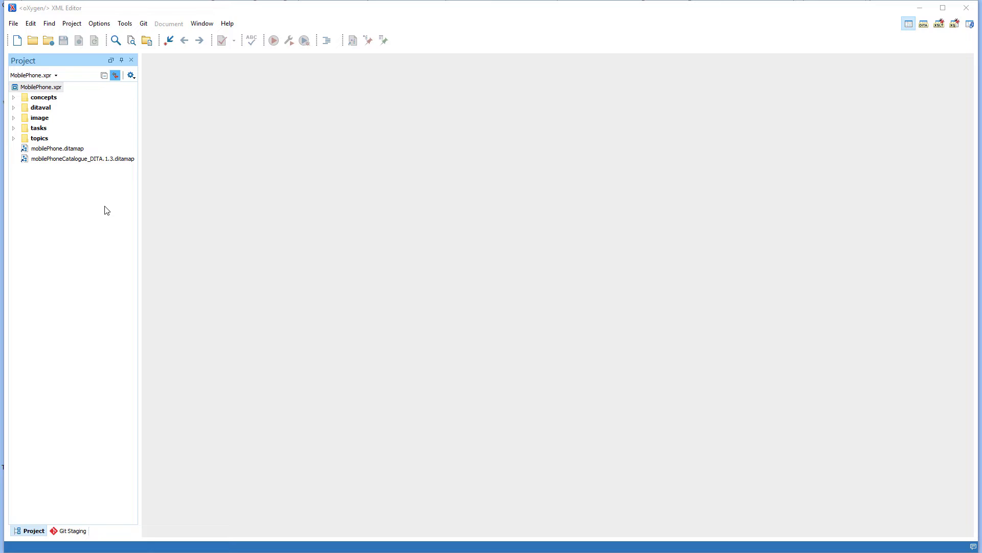
- Enable Git Client validation of each file on commit and of Main Files on push, stored as project options
left_click(100, 24)
left_click(107, 38)
type("gl")
left_click(311, 169)
left_click(419, 239)
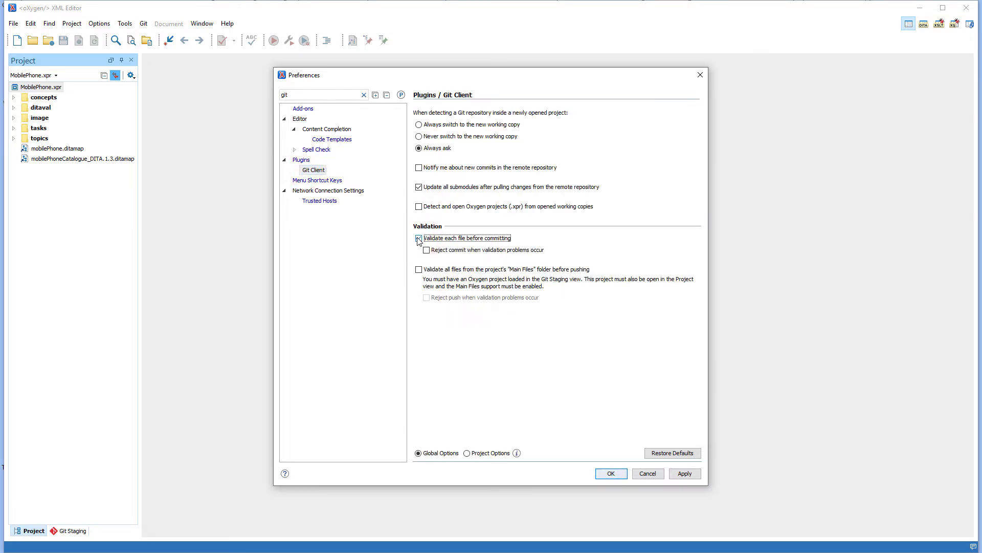
left_click(418, 269)
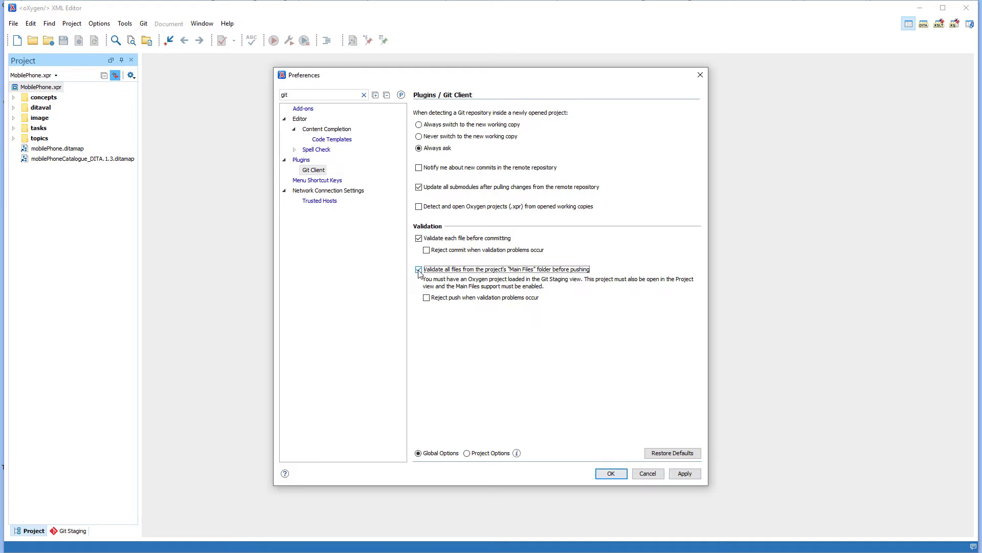
left_click(467, 454)
left_click(679, 476)
left_click(611, 472)
- Enable Main Files support for the MobilePhone project and add mobilePhone.ditamap to the Main Files
right_click(48, 91)
left_click(91, 309)
right_click(66, 160)
left_click(103, 177)
- Validate mobilePhone.ditamap with the DITA Map Validation and Completeness Check scenario
right_click(73, 176)
left_click(262, 493)
left_click(397, 177)
left_click(488, 435)
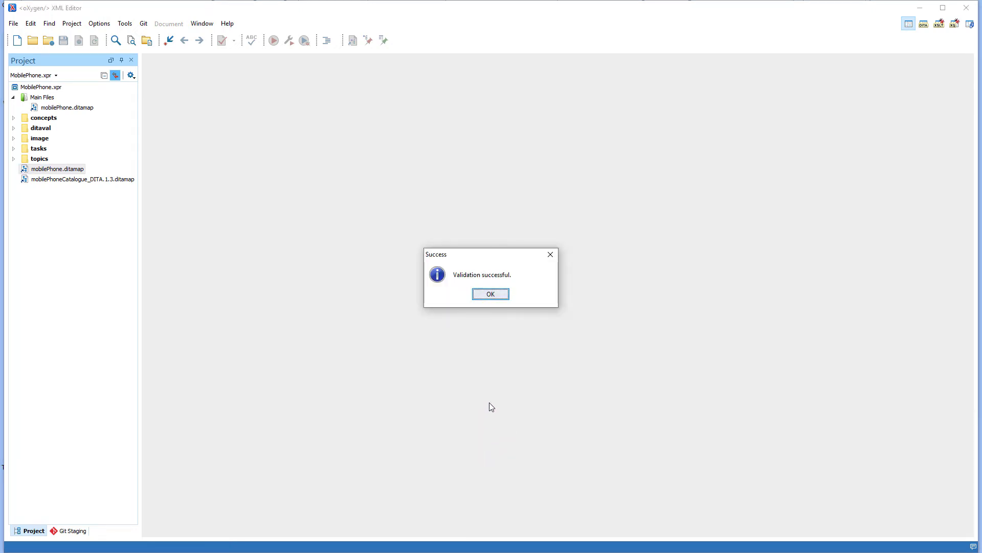
left_click(497, 298)
- Open tasks/insertBattery.dita and display full tags with attributes
left_click(13, 148)
double_click(46, 168)
left_click(21, 60)
left_click(28, 71)
- Change the battery image's href extension from jpg to png
left_click(391, 274)
left_click(453, 345)
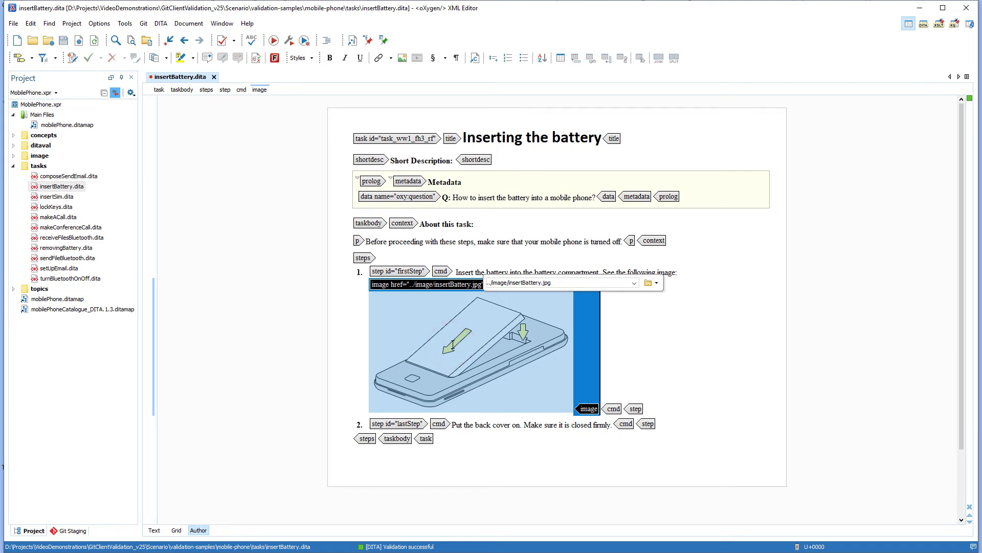
right_click(453, 345)
left_click(480, 272)
left_click(696, 449)
key("BackSpace")
key("BackSpace")
key("BackSpace")
type("png")
left_click(711, 476)
- Save and close insertBattery.dita, then stage all changed files in Git Staging
left_click(64, 41)
left_click(213, 77)
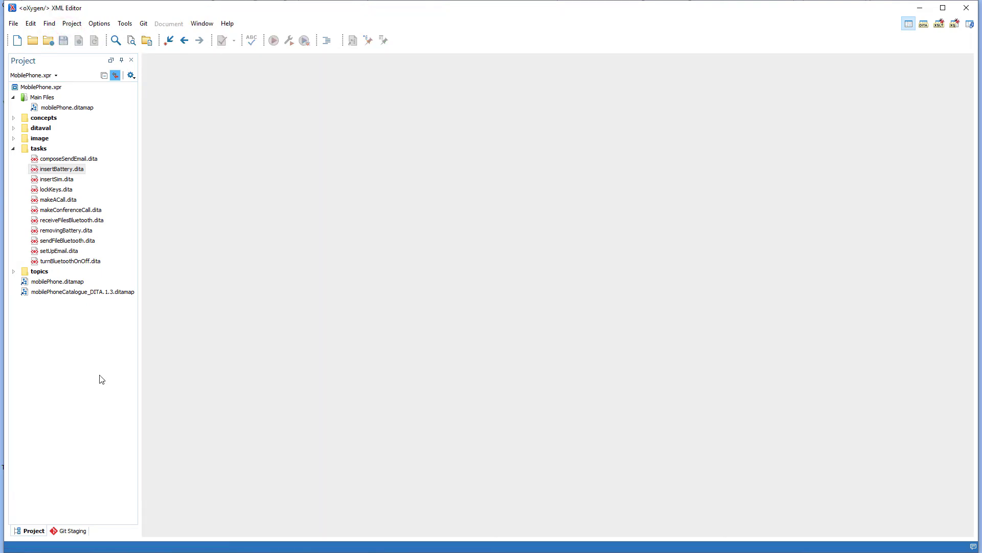
left_click(74, 530)
left_click(113, 120)
- Attempt the commit, dismiss the validation warning, and jump to the reported broken image
left_click(61, 453)
type("Changed image referen")
left_click(110, 516)
left_click(575, 304)
left_click(177, 469)
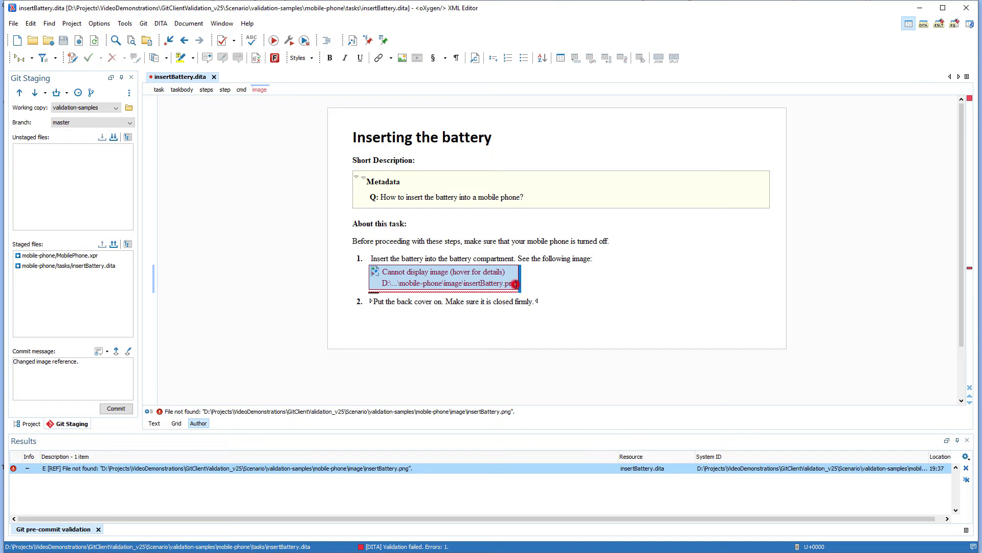
- Restore the image href to insertBattery.jpg and save the document
left_click(514, 283)
left_click(500, 258)
key("BackSpace")
key("BackSpace")
key("BackSpace")
type("pg")
key("Return")
left_click(64, 43)
- Close the validation results, then stage and commit the image fix
left_click(967, 441)
left_click(114, 137)
left_click(117, 518)
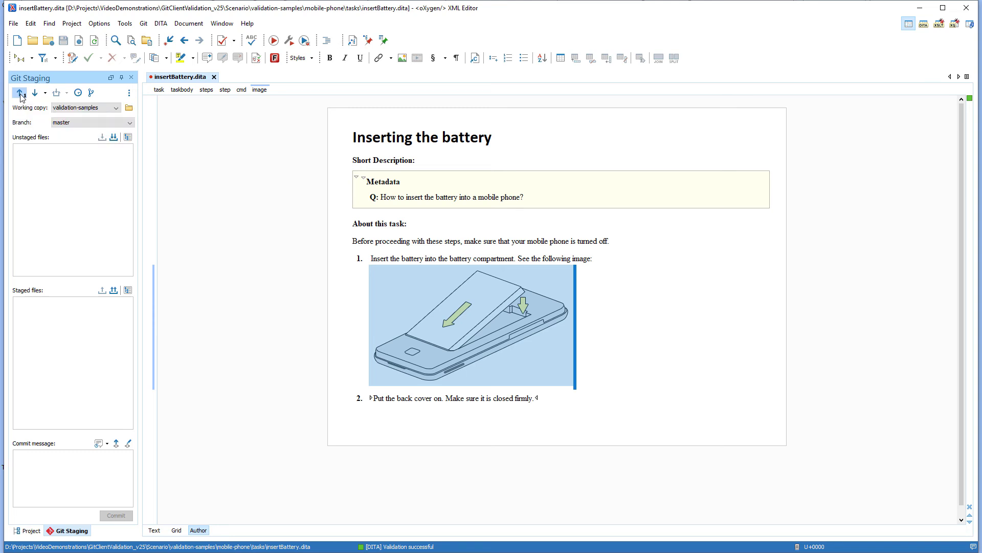
- With full tags shown, change the first step's id from firstStep to 'one'
left_click(20, 58)
left_click(33, 71)
left_click(394, 271)
right_click(393, 271)
left_click(413, 283)
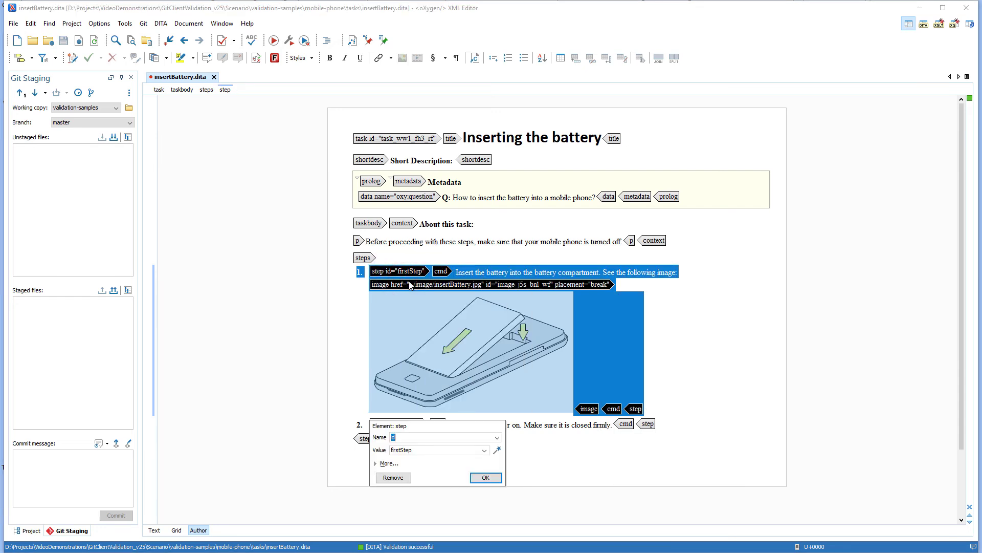
left_click(418, 450)
type("one")
left_click(481, 477)
- Save insertBattery.dita, then stage and commit the step id change
left_click(63, 40)
left_click(112, 137)
left_click(64, 456)
type("Changed the attribute value.")
left_click(121, 516)
- Try pushing, cancel on pre-push validation errors, and open insertSim.dita's broken firstStep reference
left_click(21, 94)
left_click(569, 305)
left_click(136, 468)
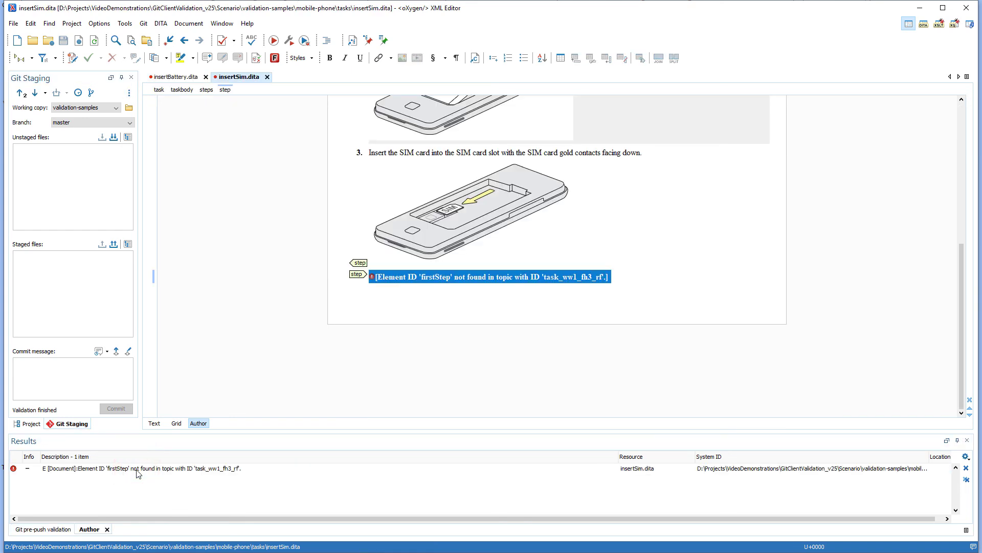